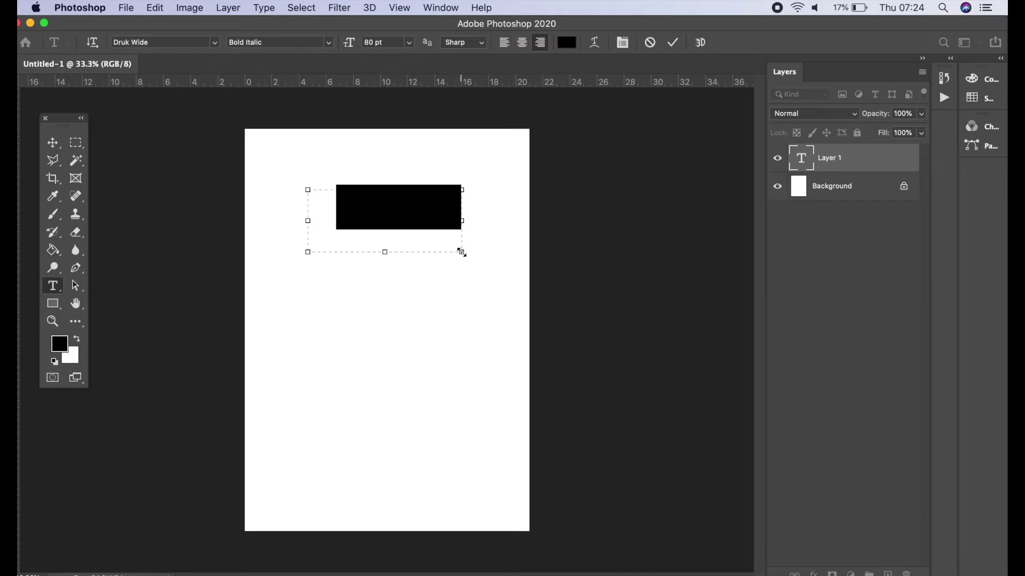
- Enter TYPE in the text box and set its font to Futura with the Medium style
text(TYPE)
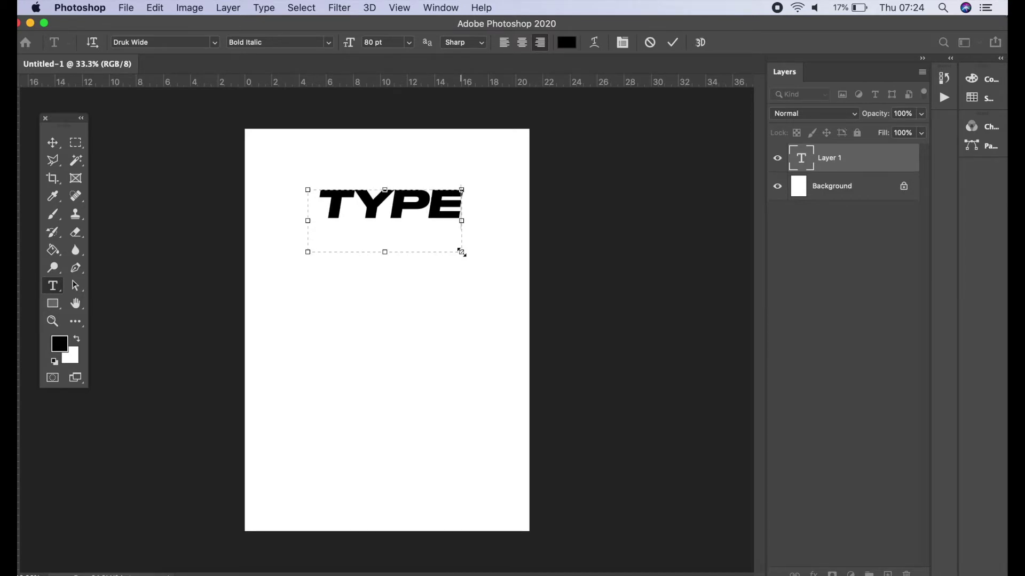
key(super+a)
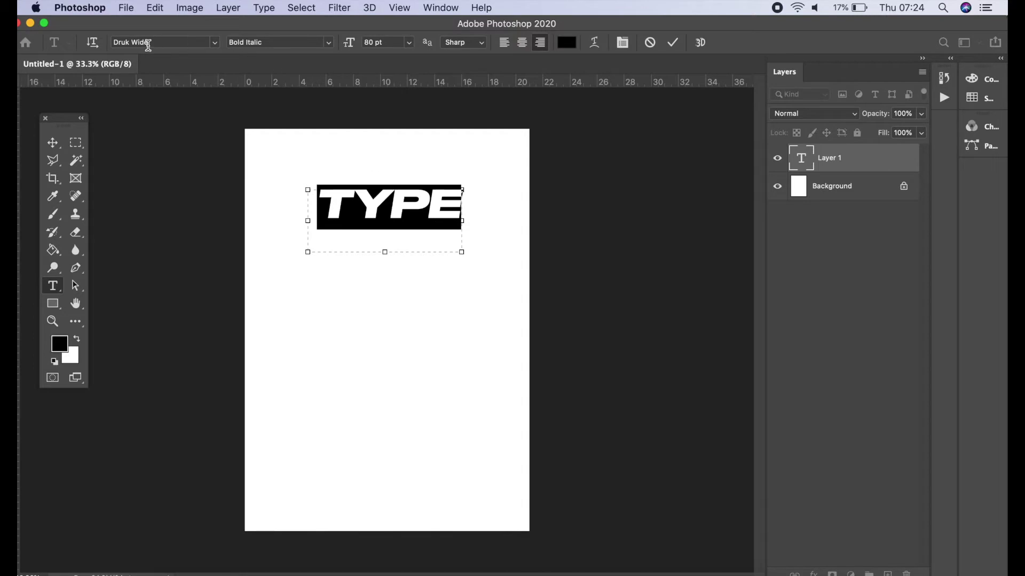
click(215, 42)
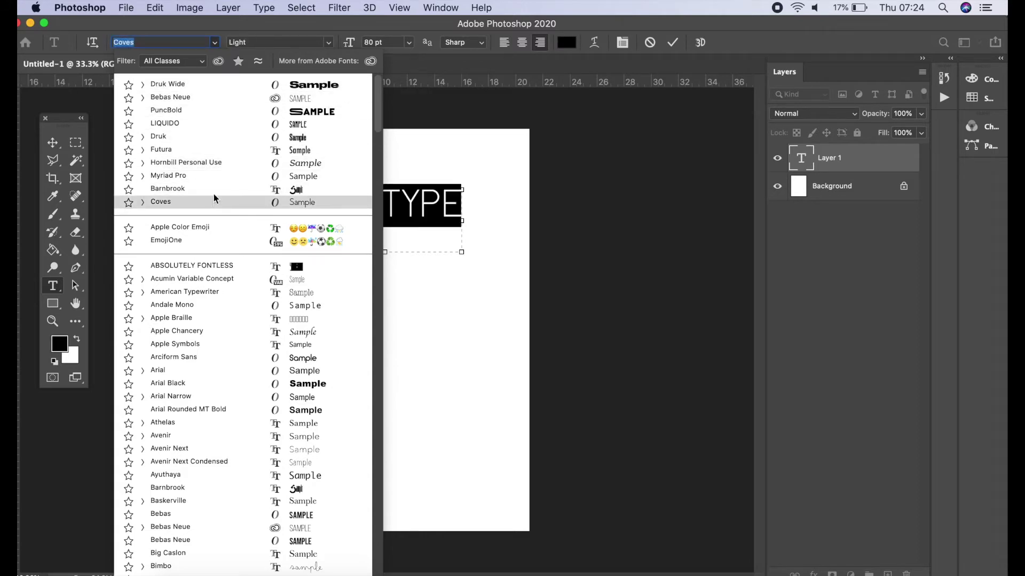
click(200, 150)
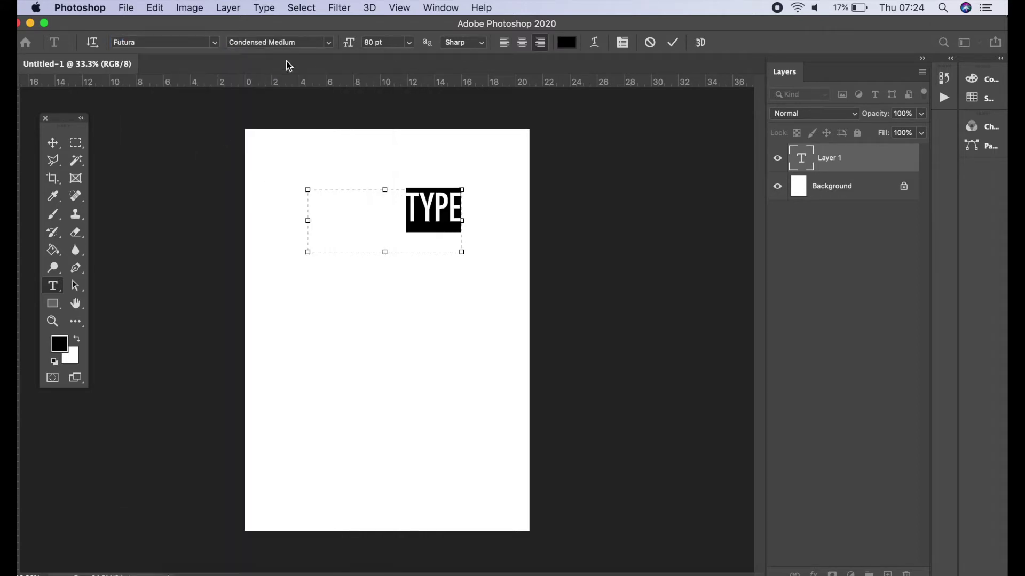
click(328, 47)
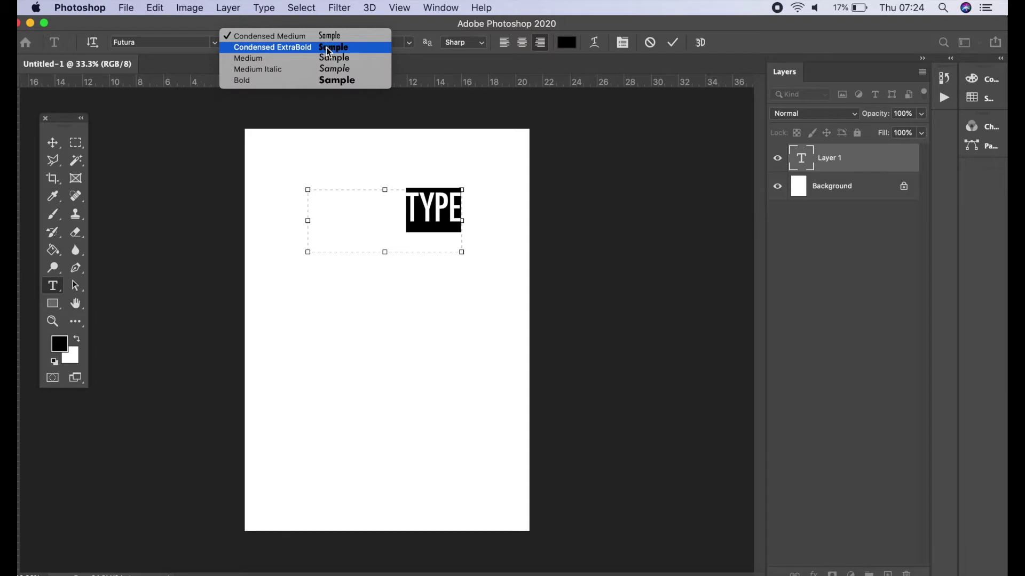
click(330, 58)
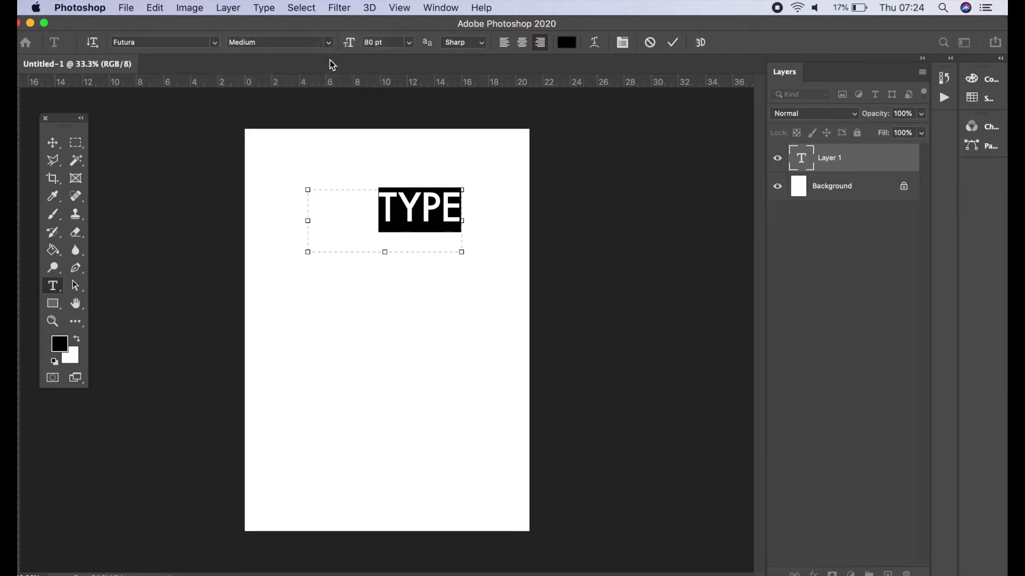
- Enlarge the text to 90 pt and centre-align it in a shorter text box
click(349, 46)
mouse_move(350, 45)
mouse_down()
mouse_move(376, 44)
mouse_move(331, 46)
mouse_move(357, 46)
mouse_up()
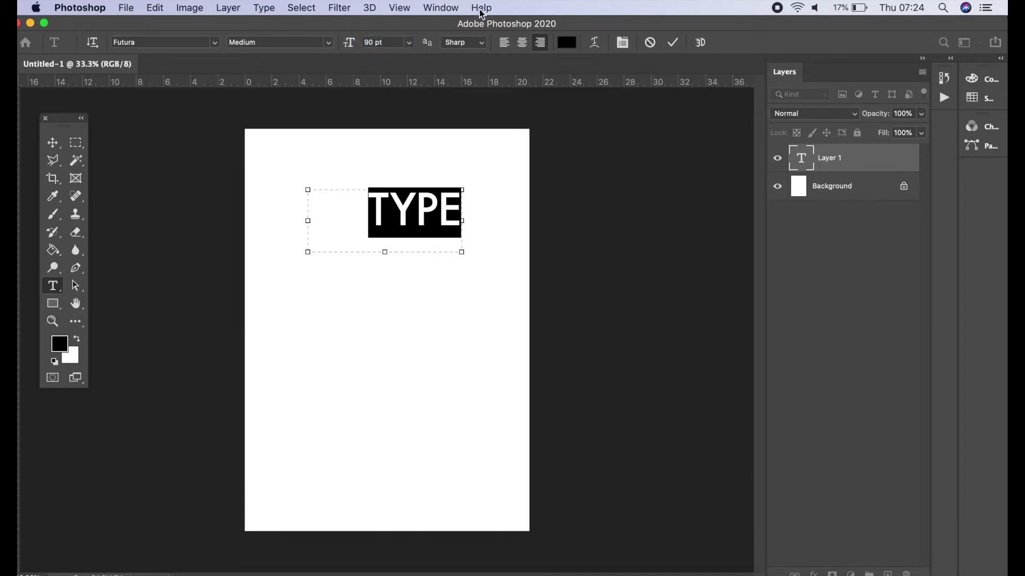
click(522, 43)
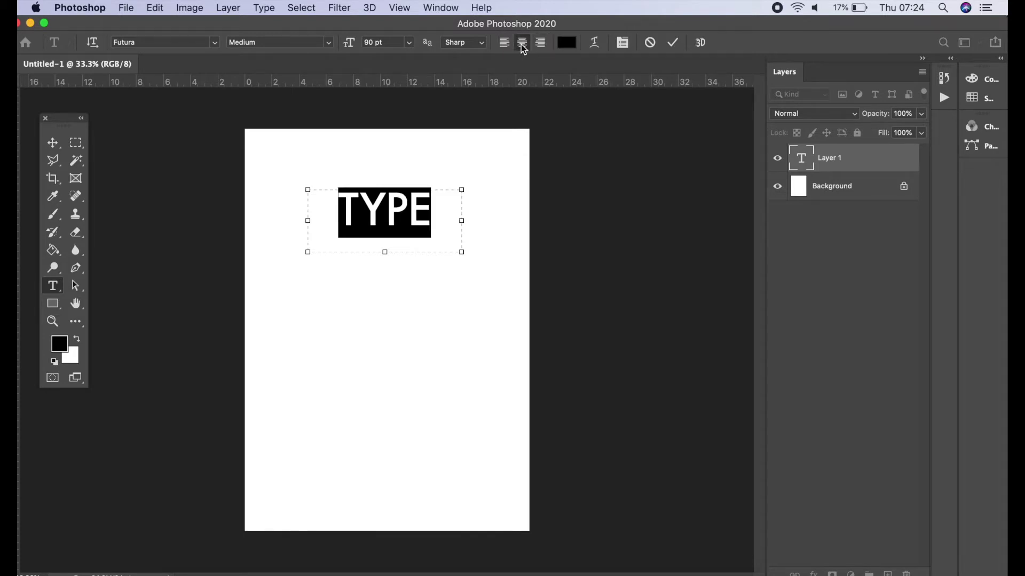
click(504, 43)
click(525, 45)
drag(385, 254, 385, 236)
- Use the detailed character settings to set the text size to 62 pt and try wide tracking before tightening it to -140
click(623, 44)
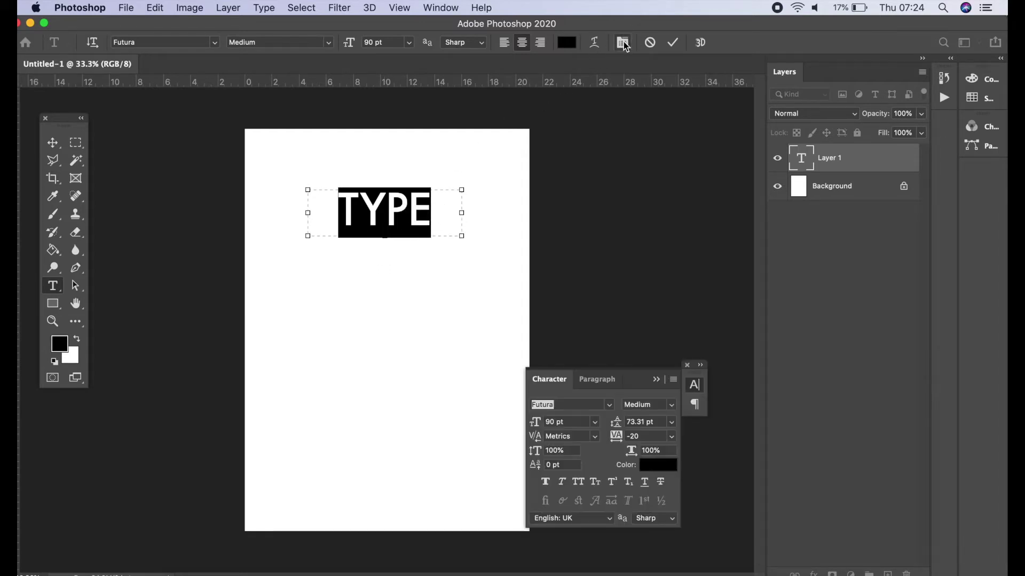
drag(630, 378, 657, 143)
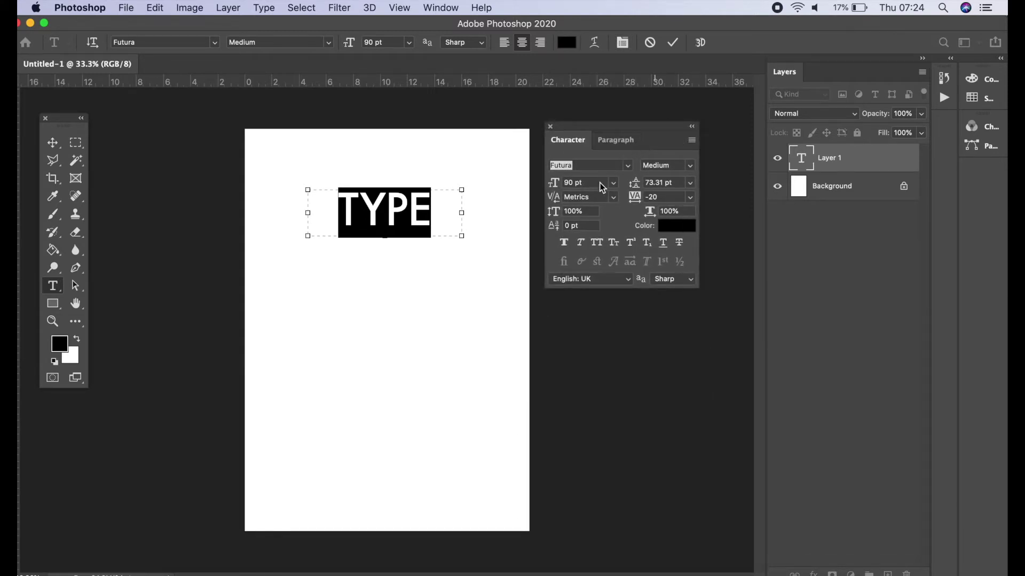
drag(560, 186, 536, 188)
drag(636, 200, 660, 201)
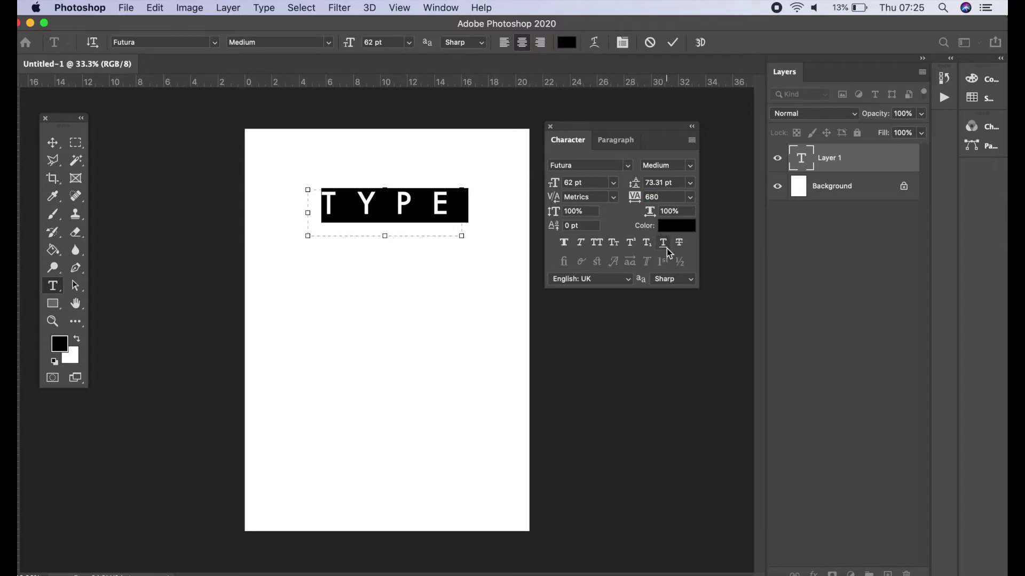
drag(634, 202, 606, 201)
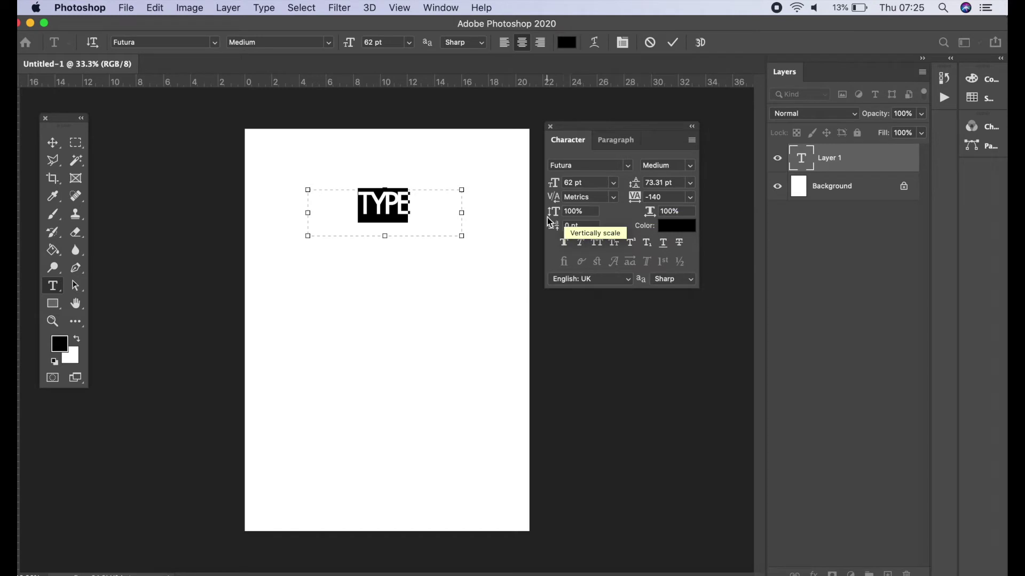
- Extend the text box downward and place a copy of the word TYPE on a second line
click(429, 204)
drag(418, 201, 300, 189)
key(super+c)
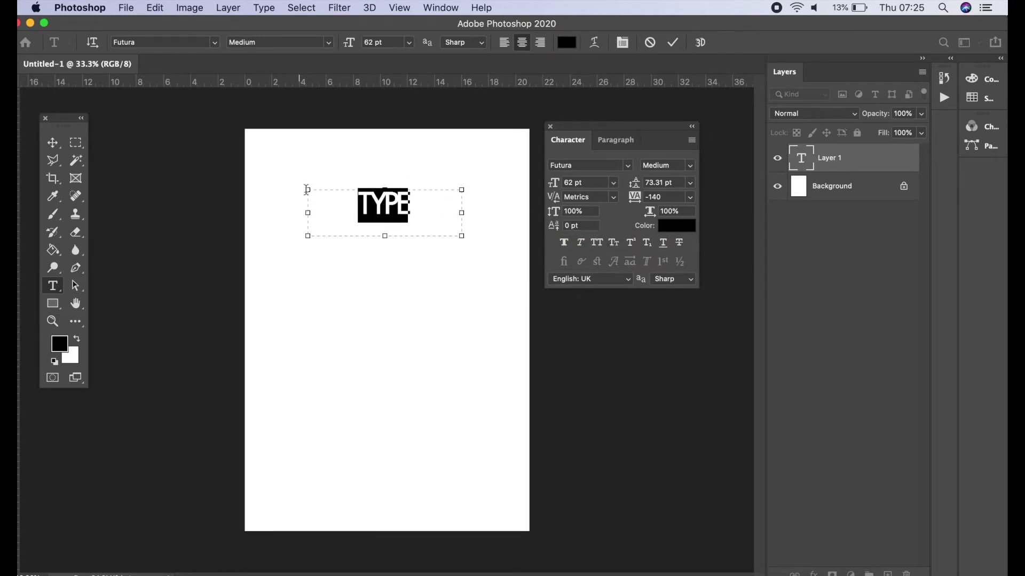
drag(385, 237, 385, 297)
click(386, 299)
key(super+v)
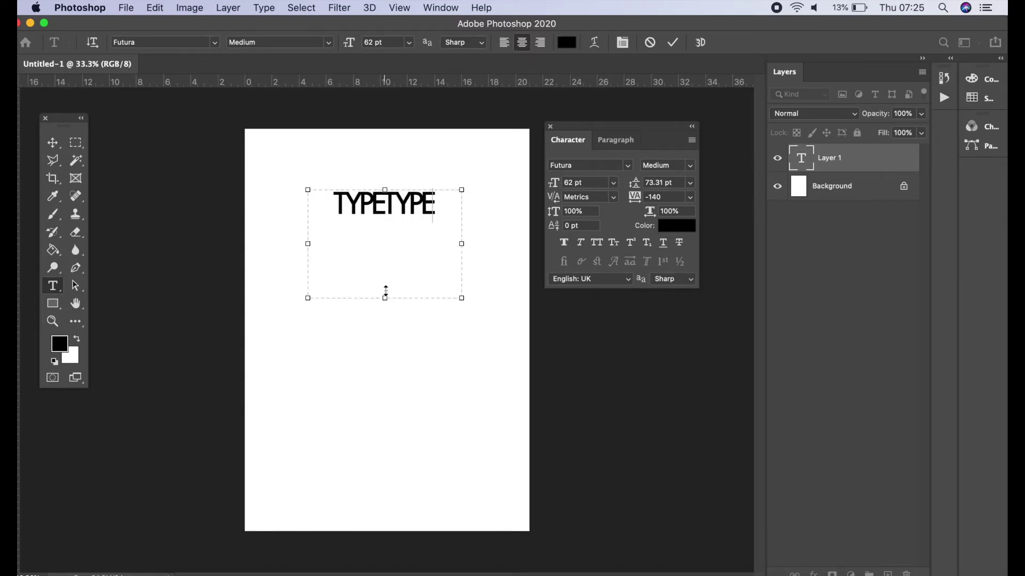
click(385, 201)
key(Return)
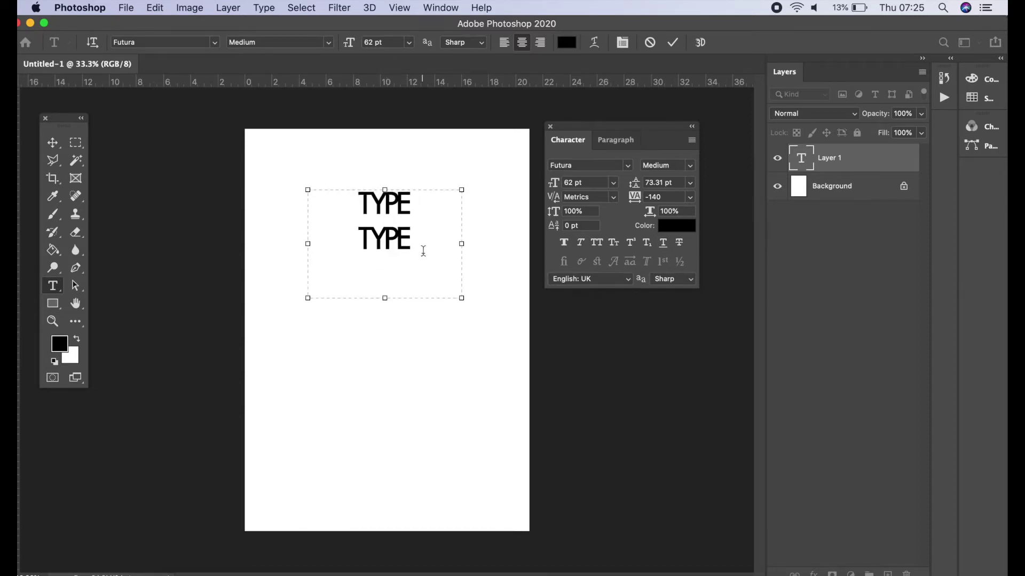
- Tighten the leading of both TYPE lines to 48 pt and commit the text
drag(423, 249, 305, 160)
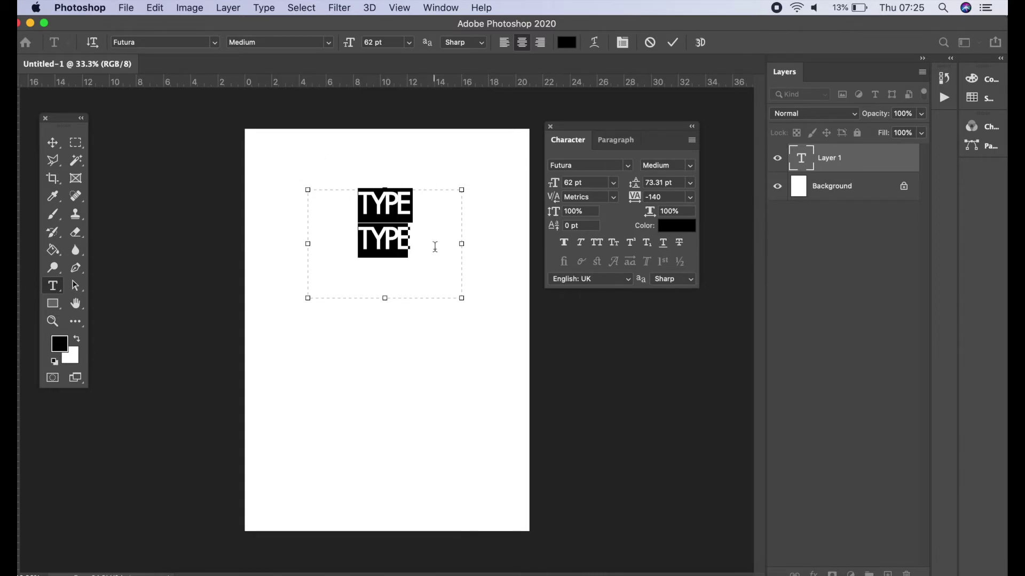
drag(639, 186, 630, 190)
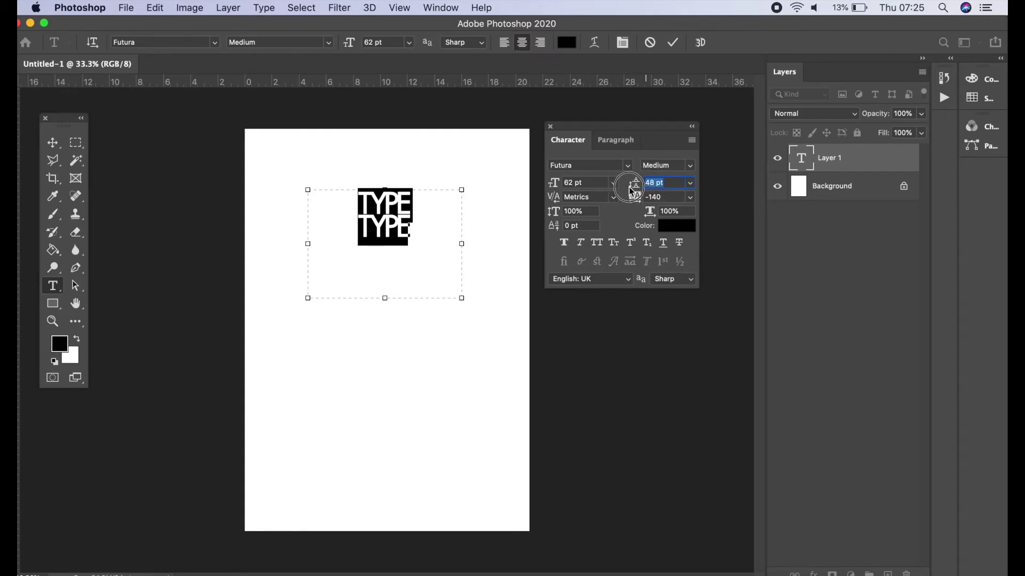
click(673, 43)
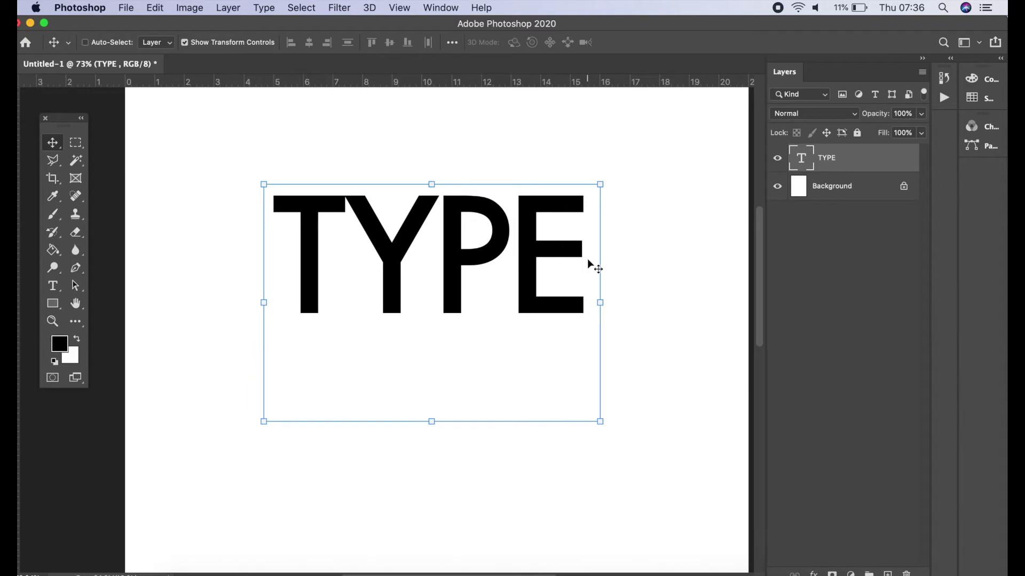
- Rasterize the TYPE text layer, comparing it with the editable version by undoing and redoing the conversion
click(229, 8)
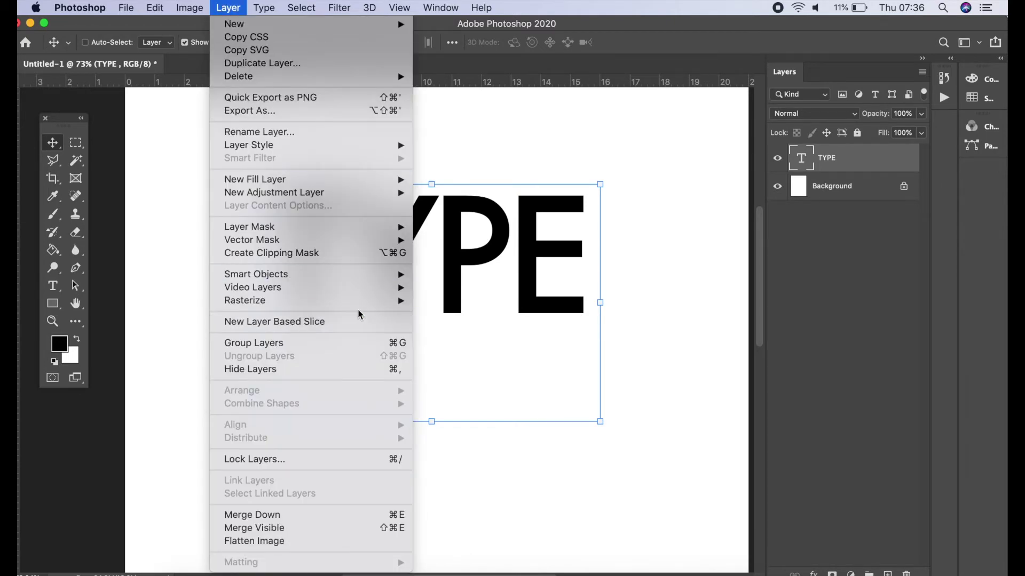
mouse_move(380, 303)
click(459, 301)
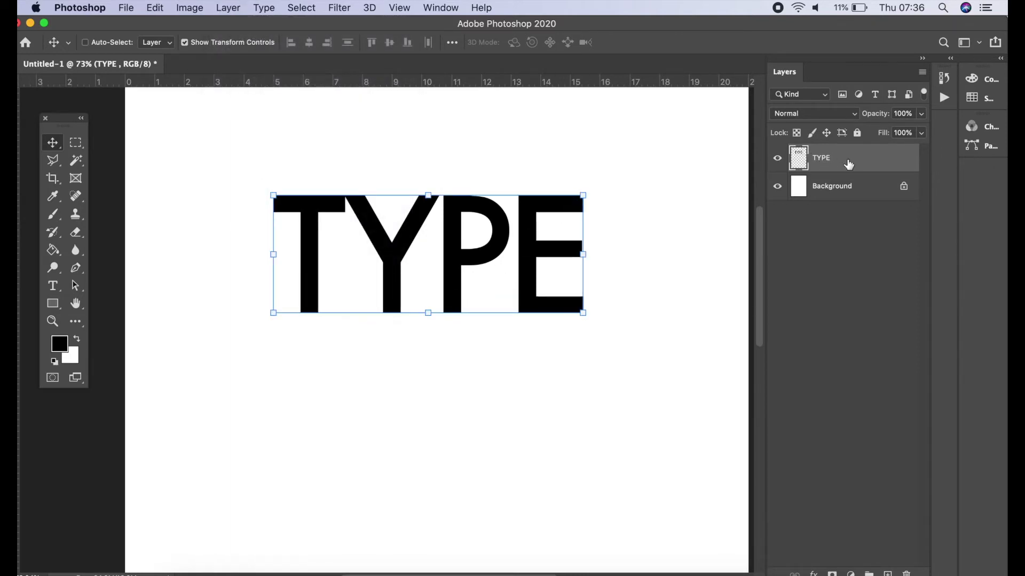
key(super+z)
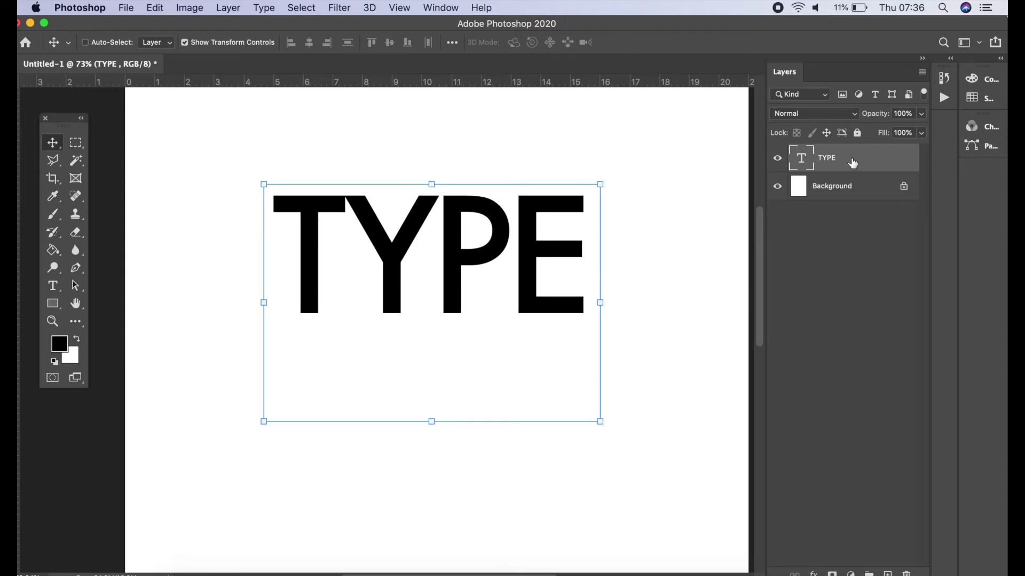
key(super)
key(super+shift+z)
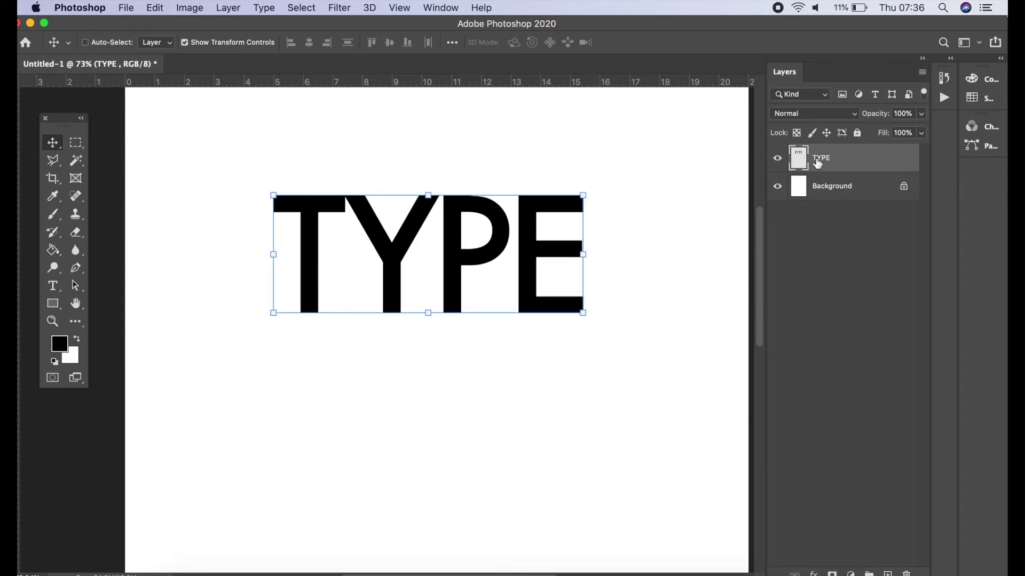
- Select the lower half of the TYPE letters with a rectangular marquee, fine-tune its vertical position and delete the selected pixels
click(76, 146)
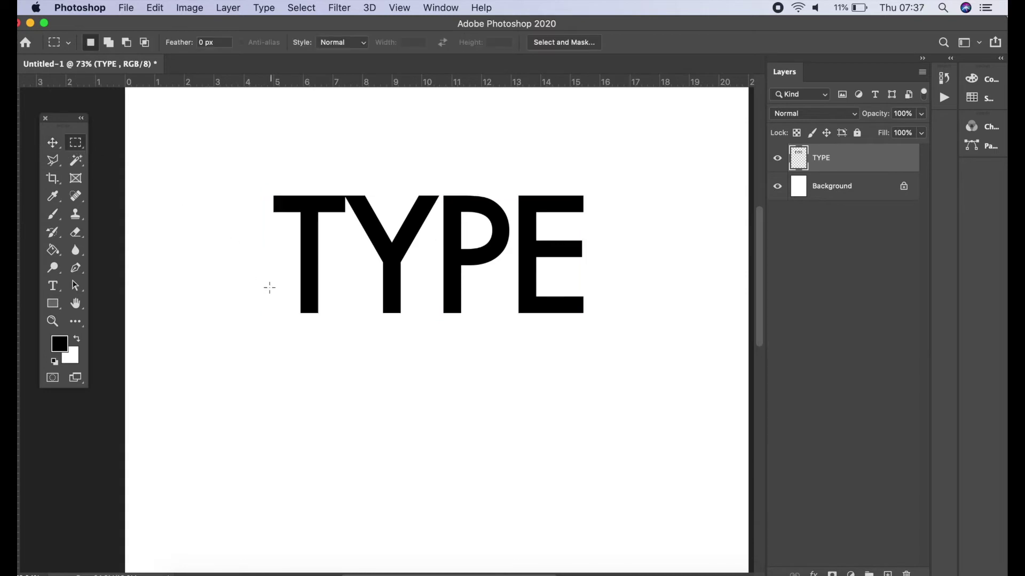
drag(230, 254, 660, 403)
key(shift+Up)
key(shift+Up)
key(shift+Up)
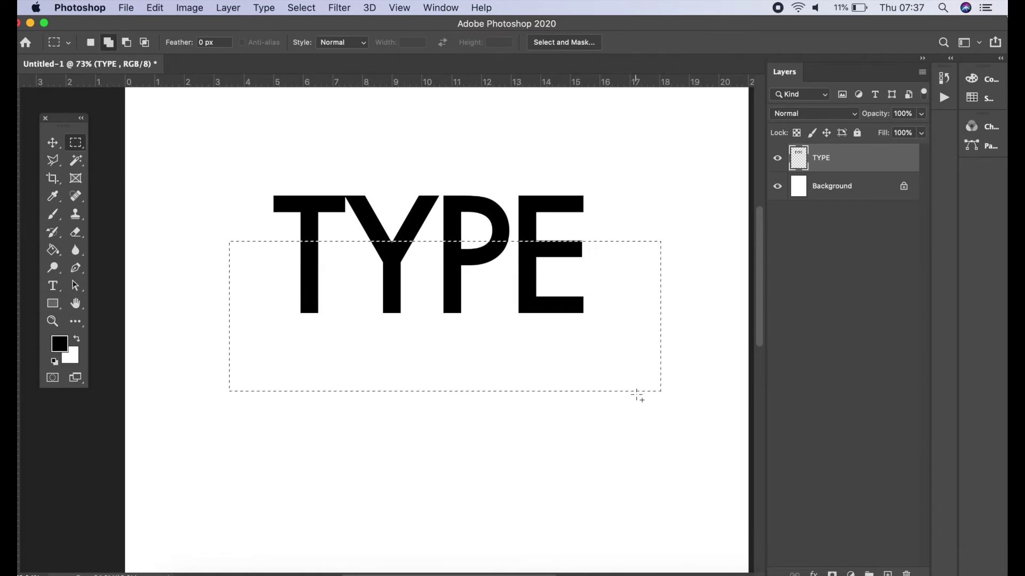
key(shift+Down)
key(Down)
key(Down)
key(Down)
key(Down)
key(Down)
key(Delete)
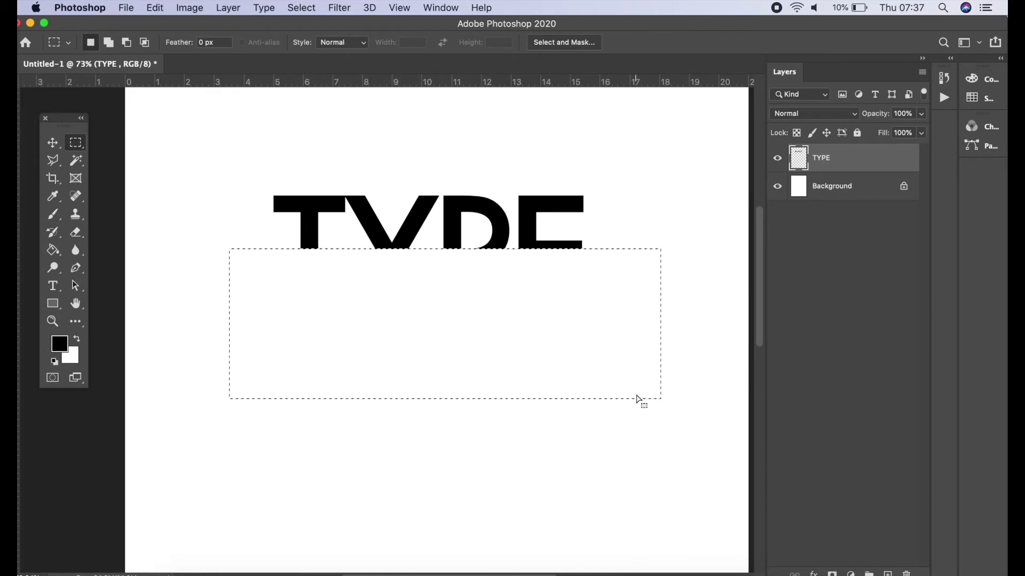
- Clear the marquee selection and undo the deletion of the letters' lower half
click(316, 8)
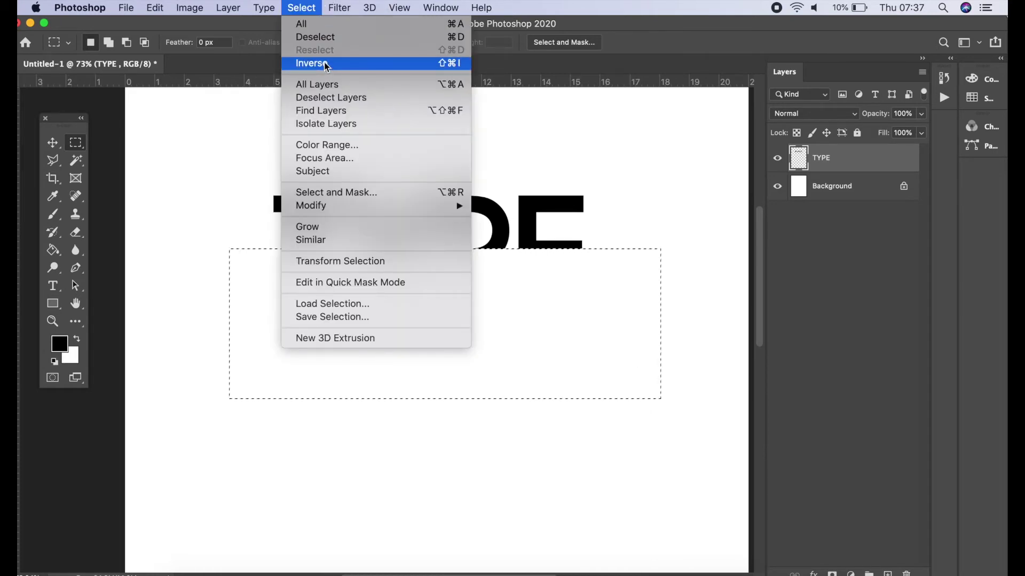
click(315, 36)
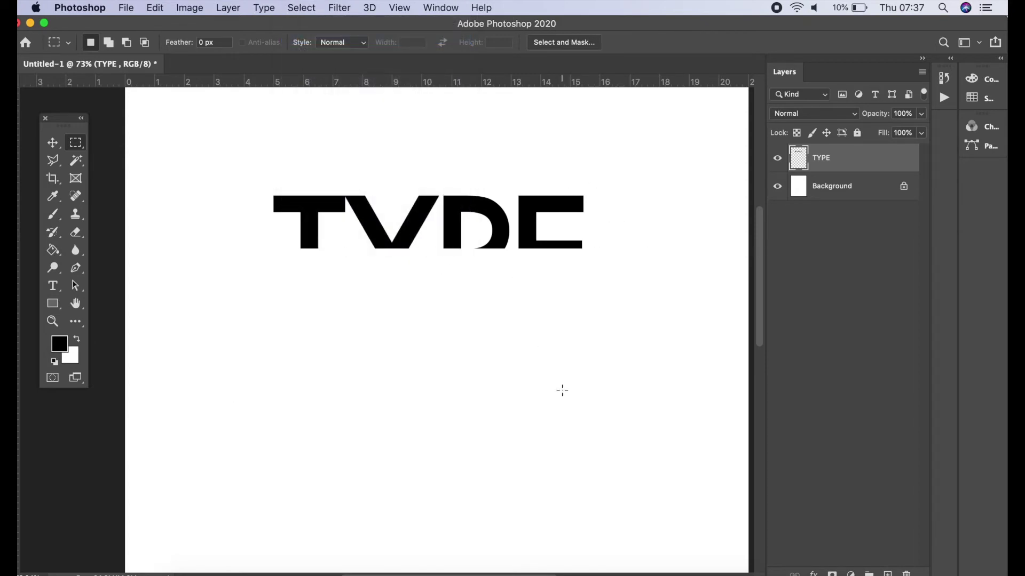
key(super+z)
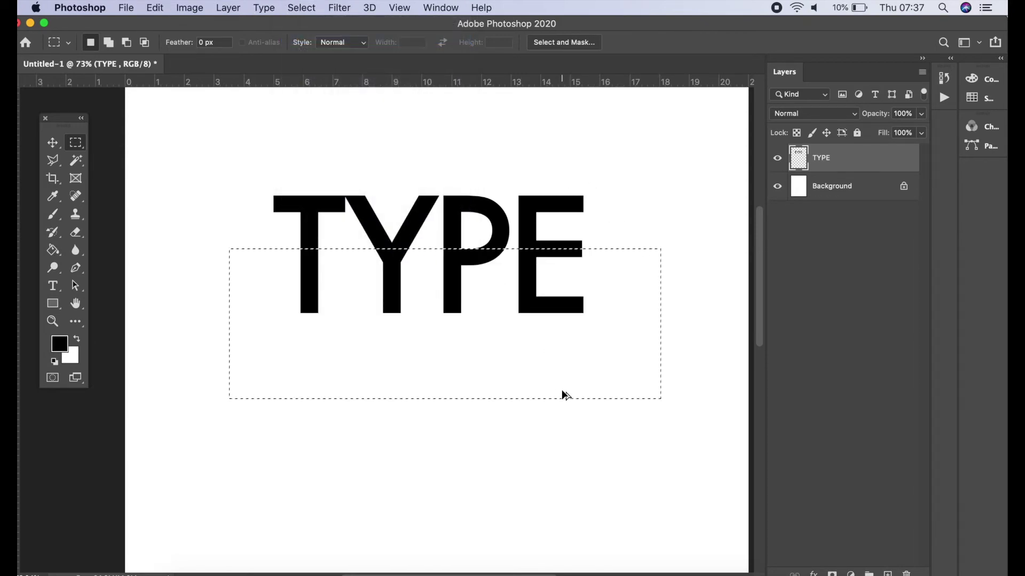
key(super+d)
- Try to select the letter T with the Quick Selection tool
click(77, 163)
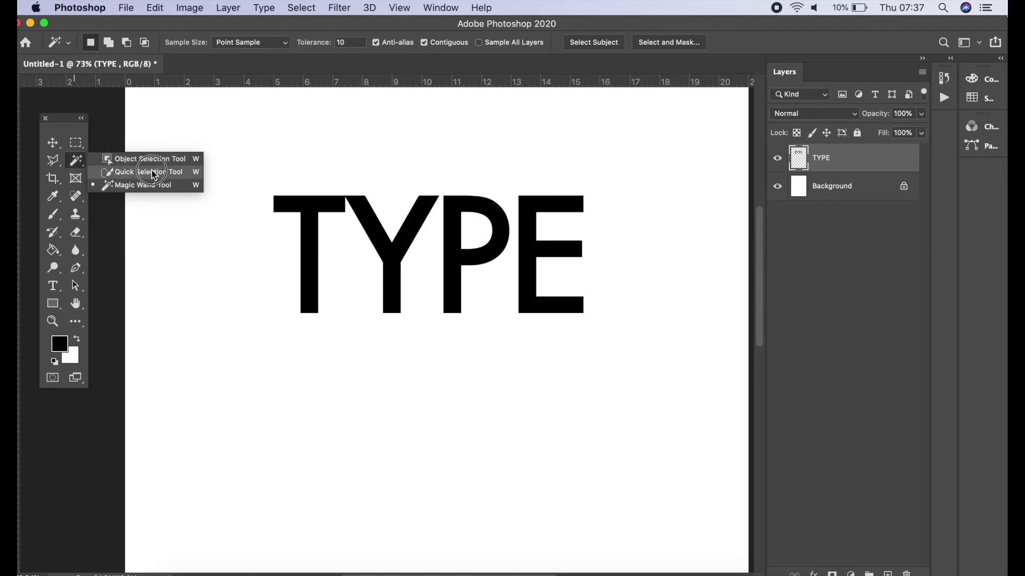
click(153, 173)
drag(310, 207, 317, 300)
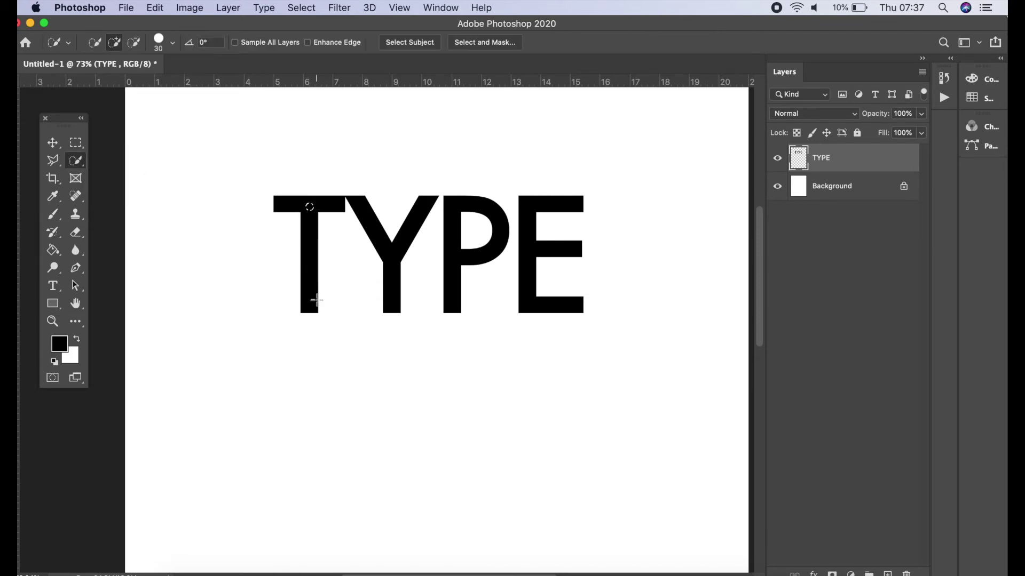
- Select the T with the Magic Wand, extend the selection to similar pixels across all letters, and delete their black fill
click(76, 161)
click(131, 184)
click(308, 211)
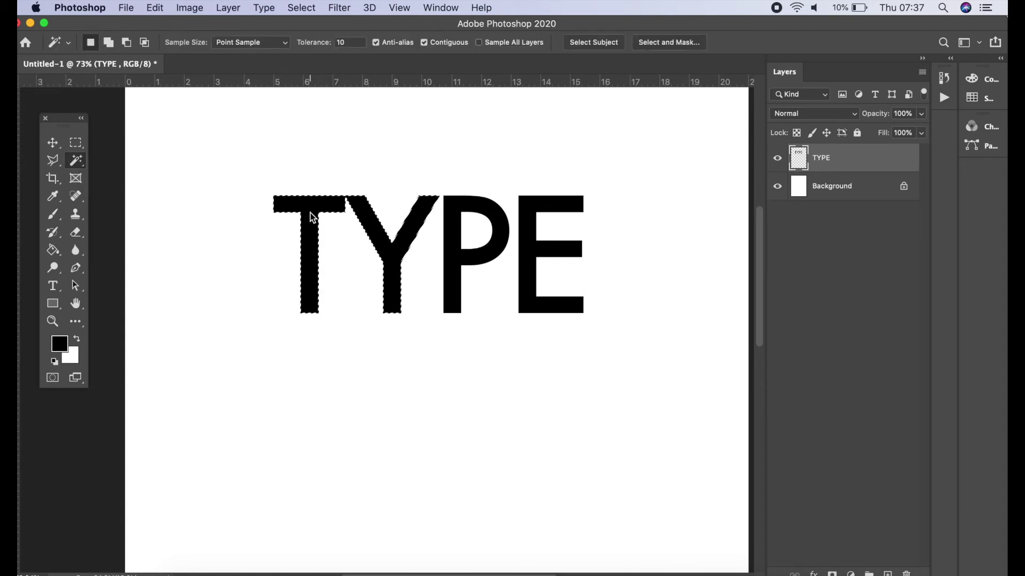
right_click(421, 222)
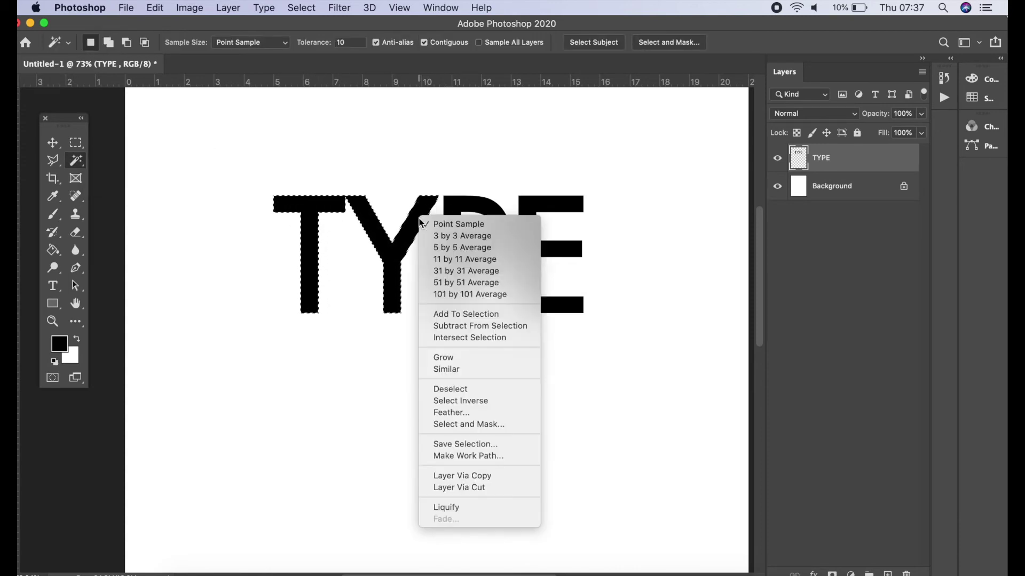
click(447, 369)
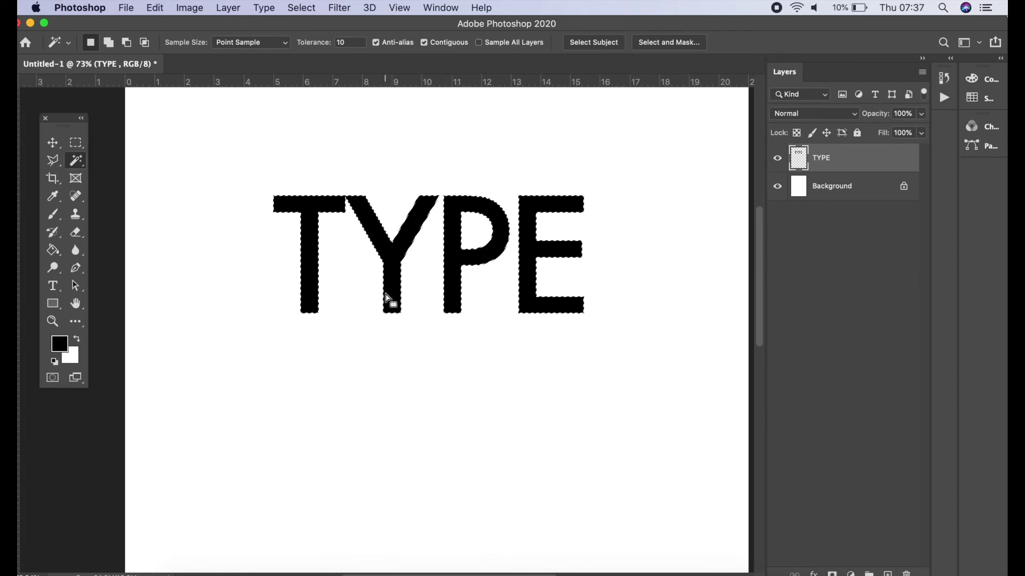
key(Delete)
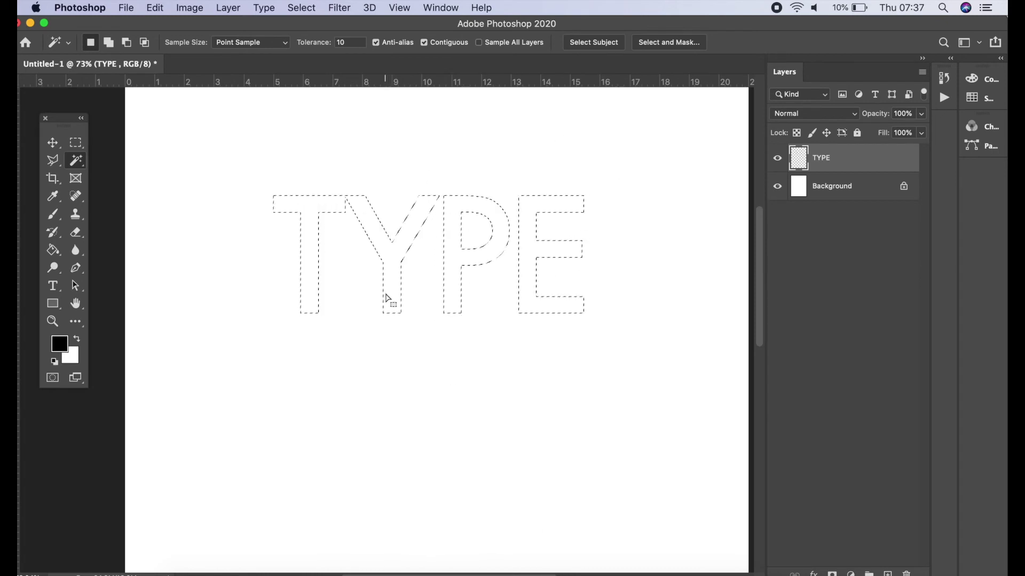
- Stroke the selected letter shapes with a 5 px black centered outline and clear the selection
click(77, 144)
right_click(288, 212)
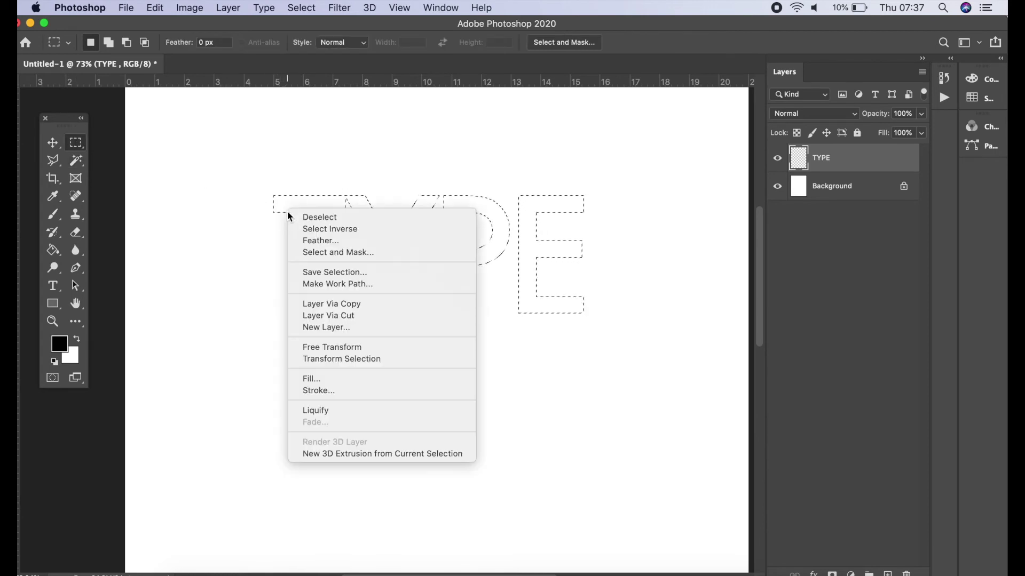
click(335, 391)
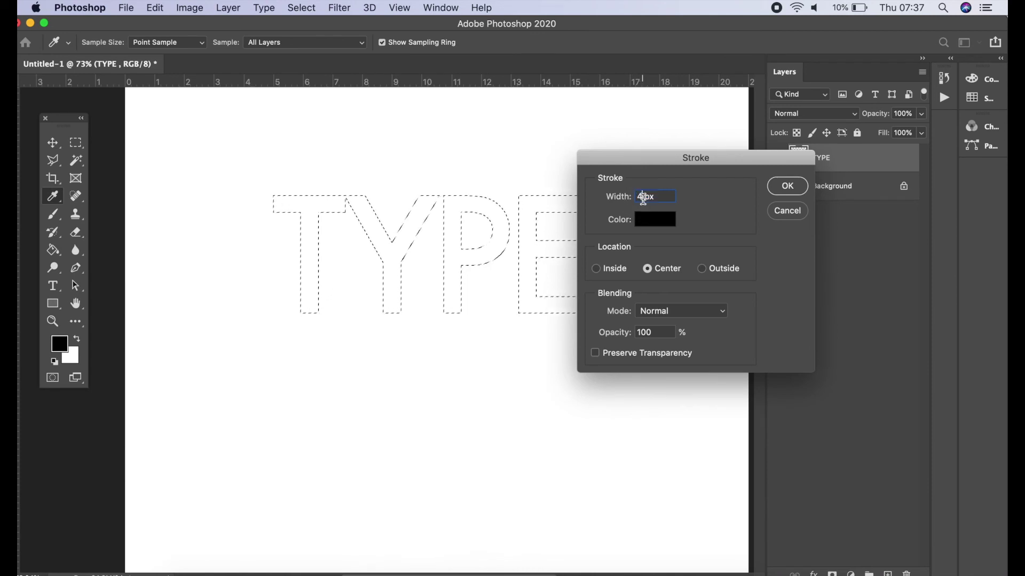
text(5)
key(Return)
key(m)
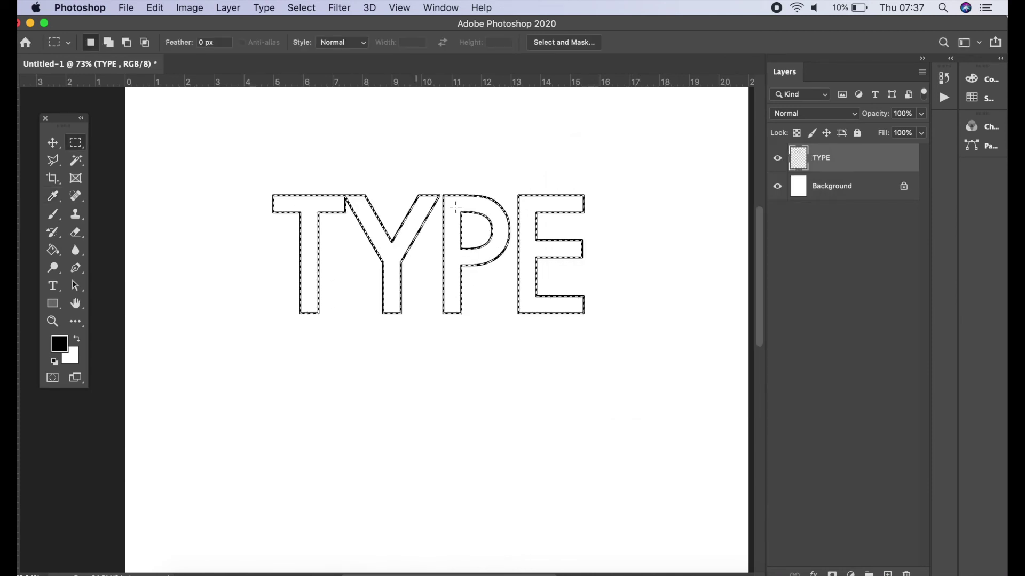
click(330, 219)
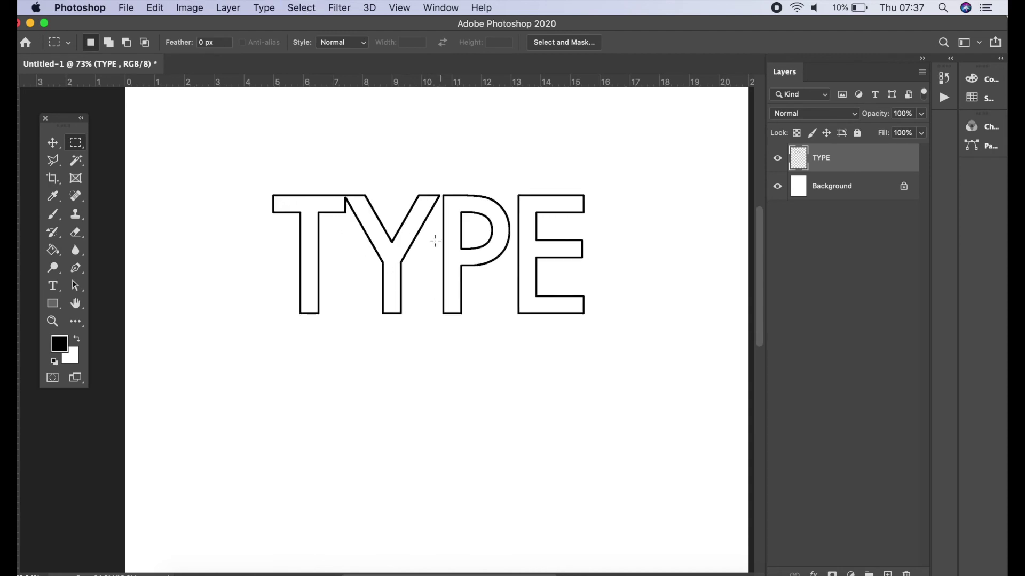
- Cut the lower part of the outlined letters off diagonally using a four-cornered Polygonal Lasso selection, then deselect
click(54, 160)
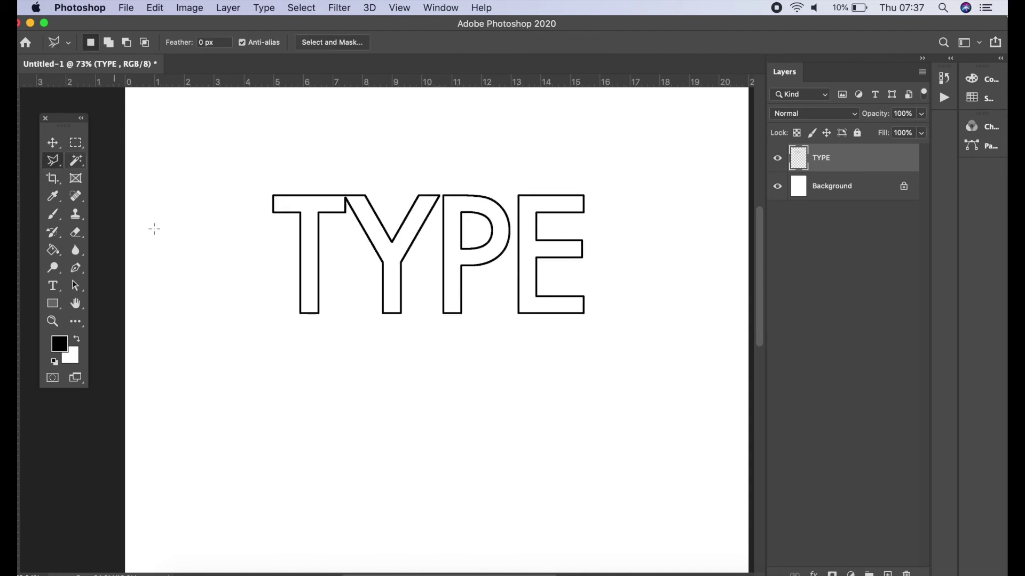
click(645, 233)
click(645, 412)
click(331, 383)
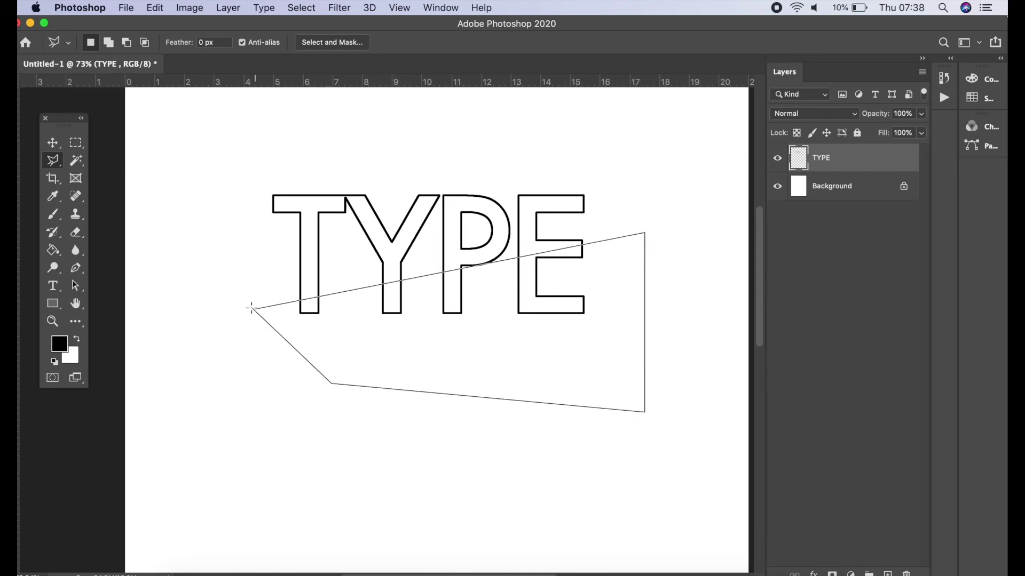
click(257, 311)
key(BackSpace)
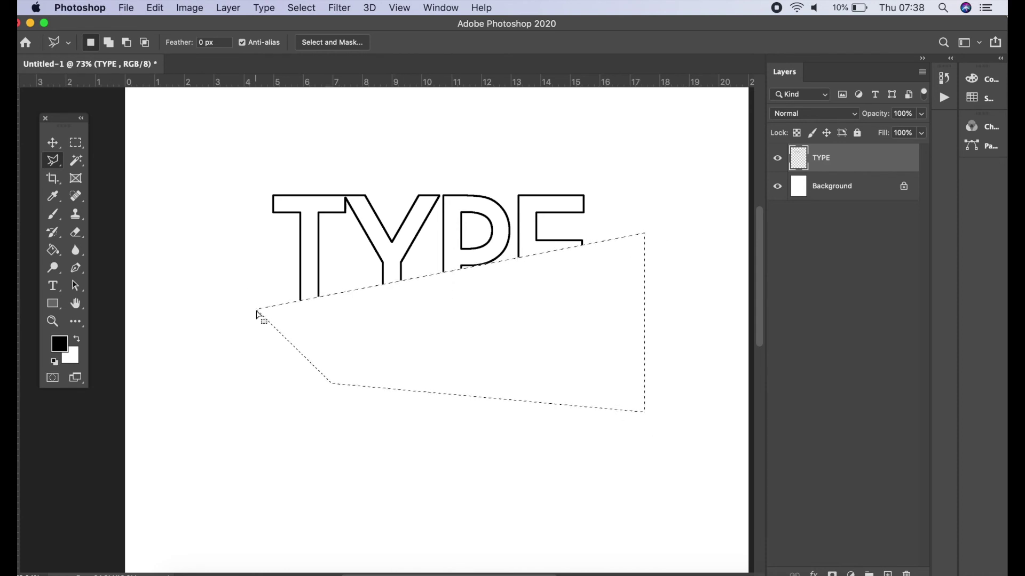
key(super+d)
- Free-transform the cut lettering, rotating it to -90° and moving it near the canvas's right edge
key(super+t)
drag(627, 216, 476, 93)
drag(442, 276, 698, 360)
scroll(695, 358, down, 2)
scroll(695, 358, down, 1)
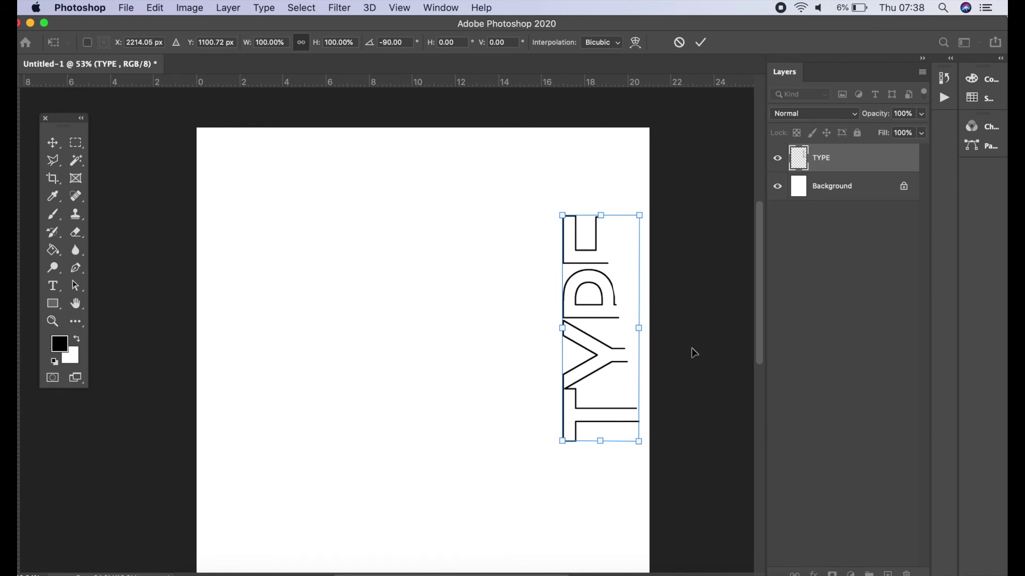
- Tilt the lettering to about -82.6°, shift it partly past the canvas's right edge, apply the transform and hide the transform controls
drag(652, 214, 670, 216)
drag(609, 270, 633, 268)
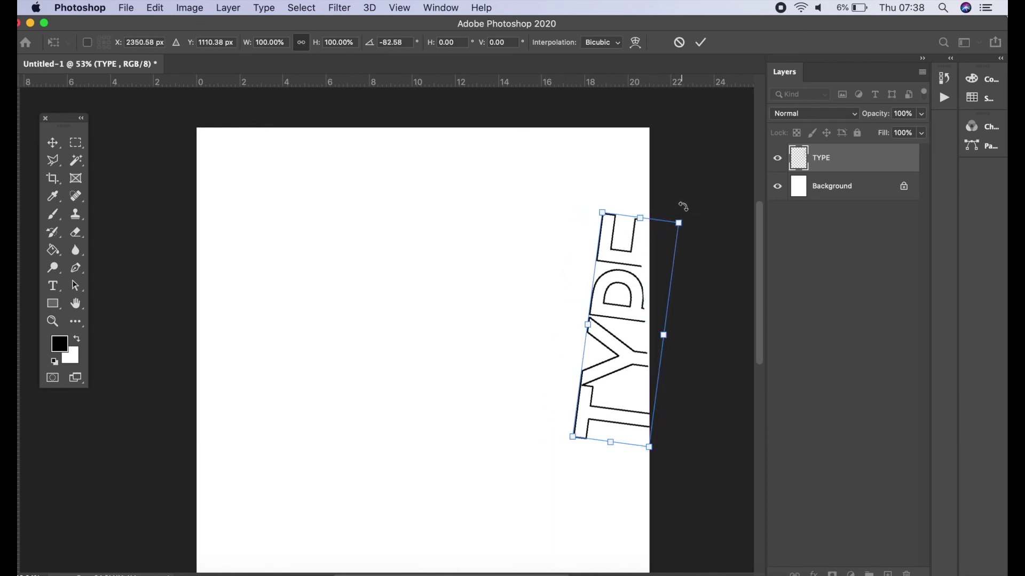
key(shift+Right)
key(shift+Right)
key(shift+Right)
key(shift+Right)
key(shift+Right)
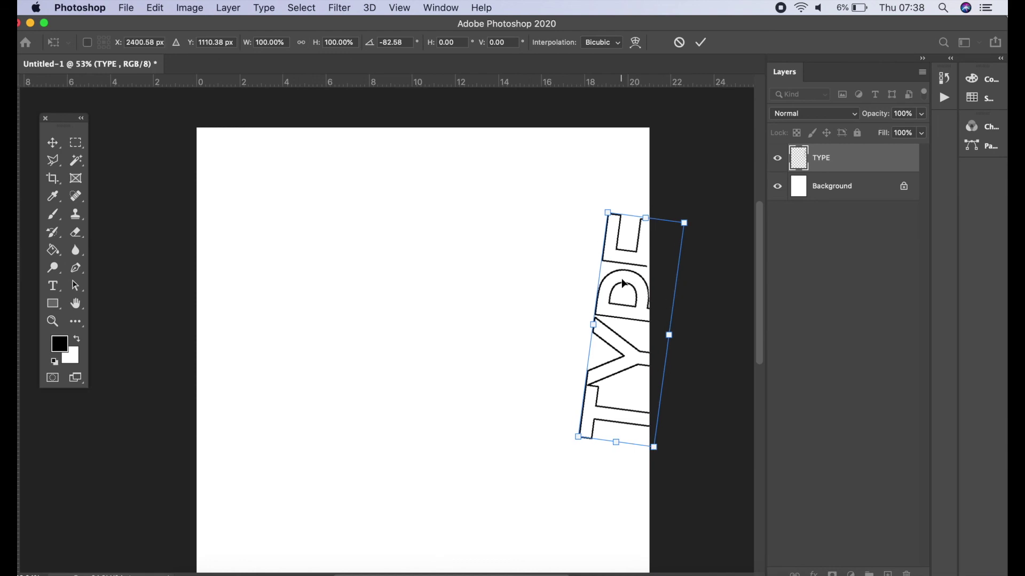
key(Return)
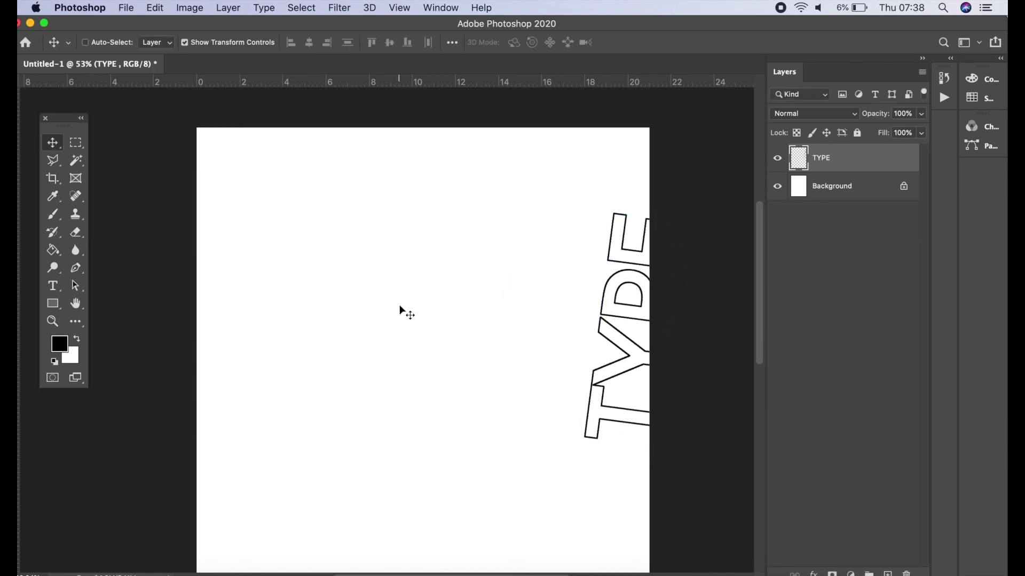
click(185, 43)
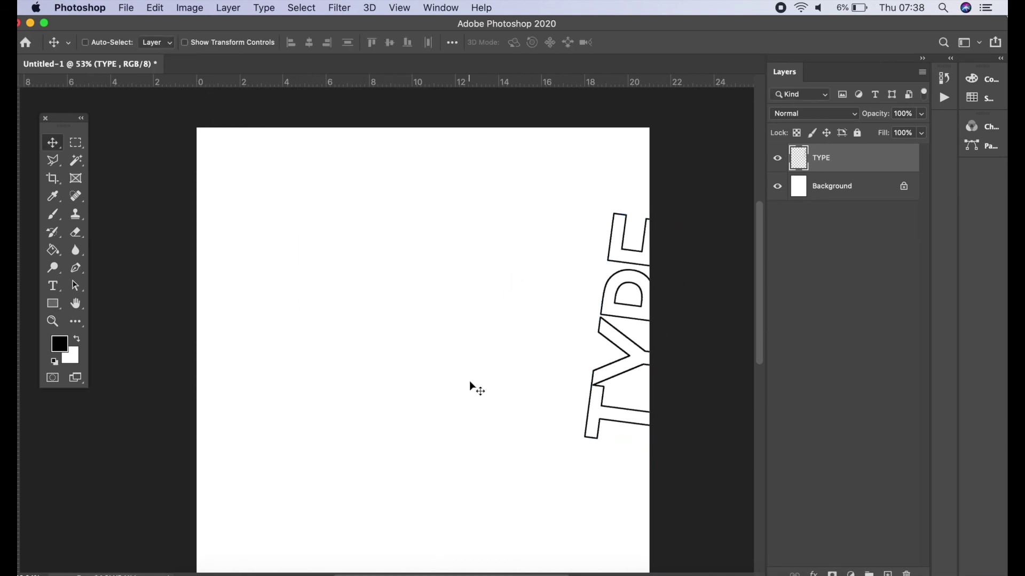